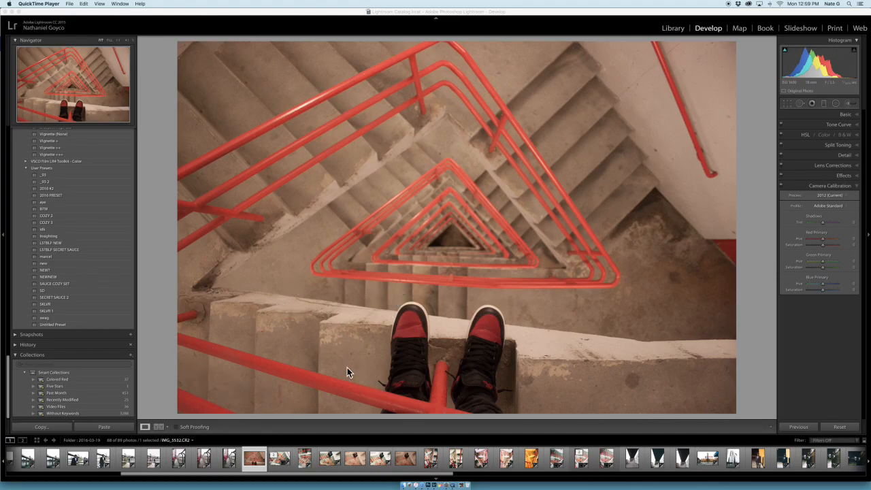
- Enable lens profile corrections for the red-railing staircase photo, comparing the image with and without them
left_click(413, 332)
left_click(415, 331)
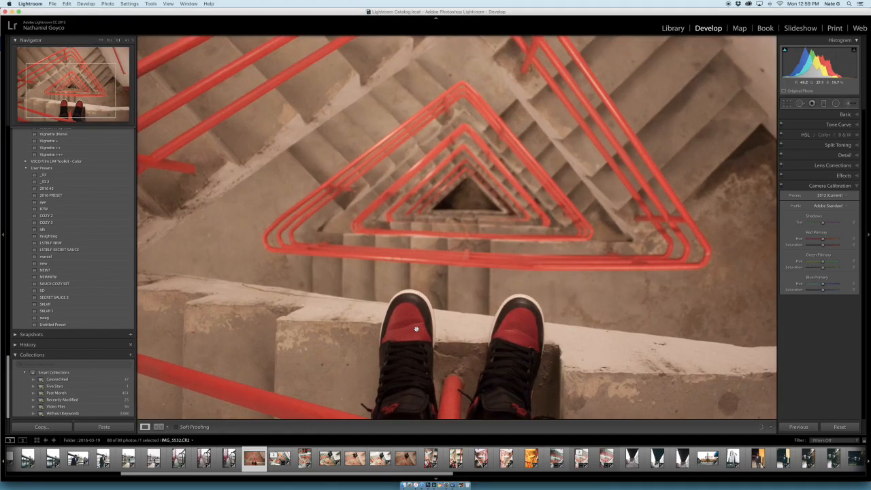
left_click(416, 330)
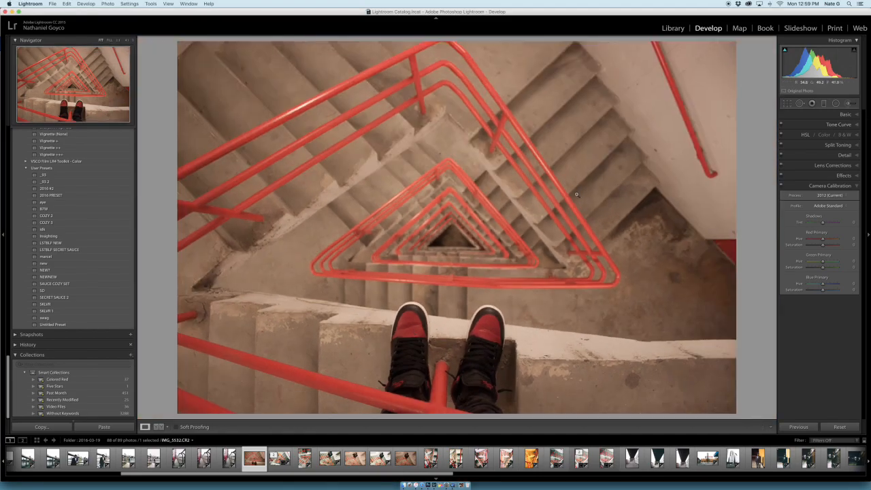
left_click(855, 170)
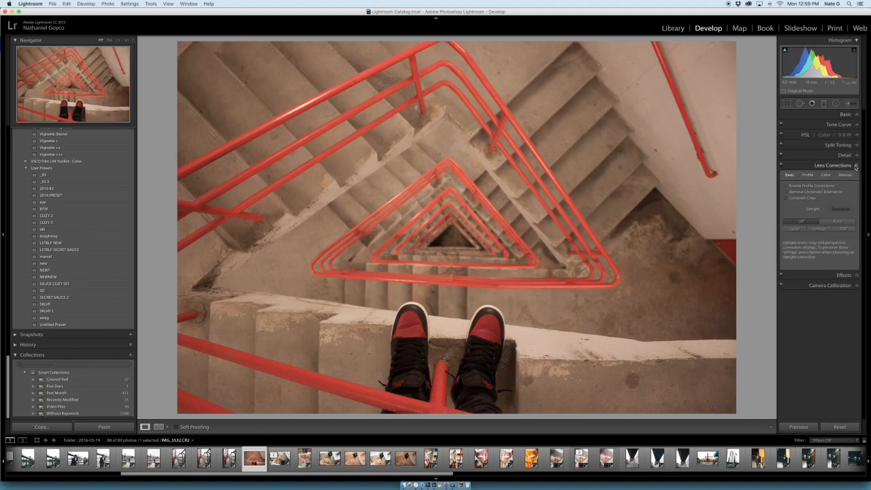
left_click(785, 185)
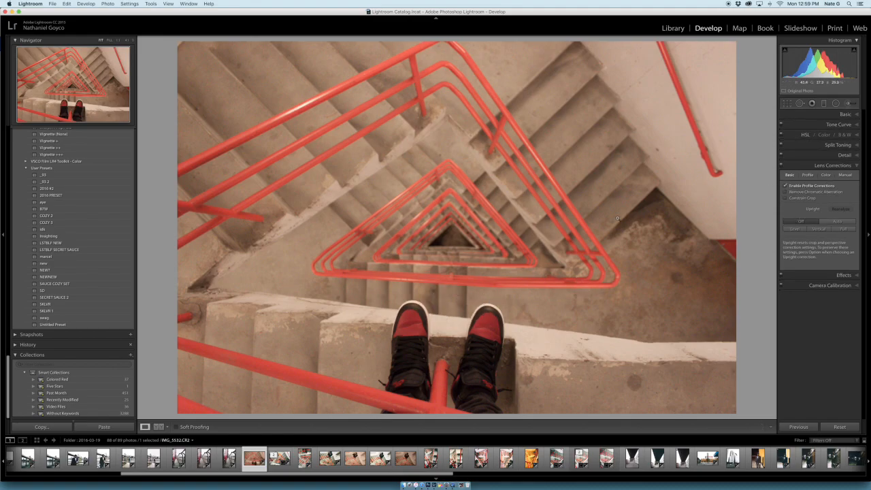
left_click(785, 186)
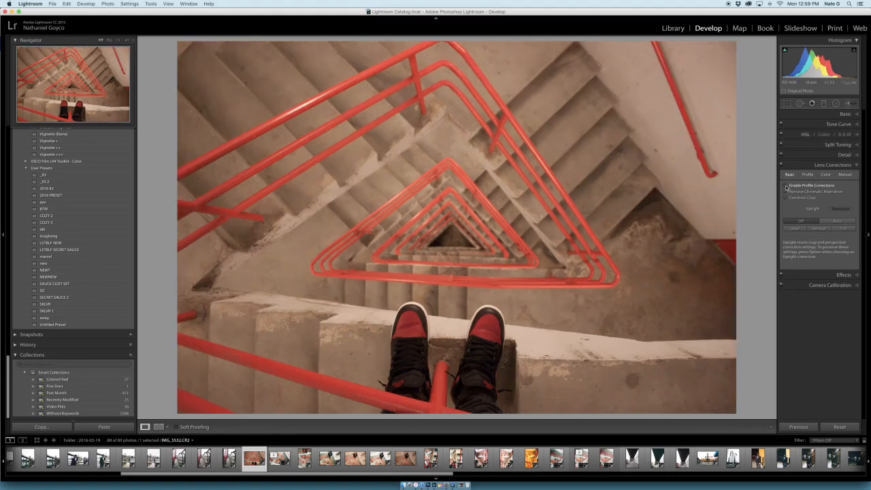
left_click(786, 186)
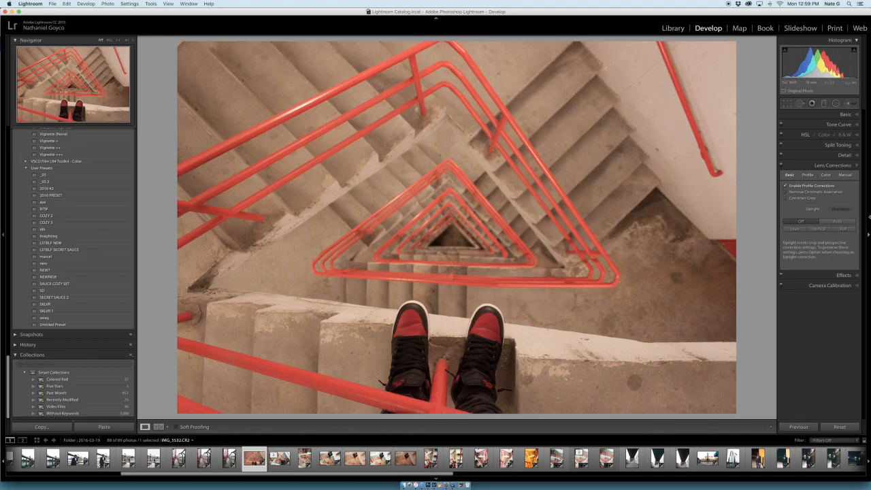
- Try the Level option of the Upright correction on the staircase photo and switch Upright back to Off
left_click(795, 229)
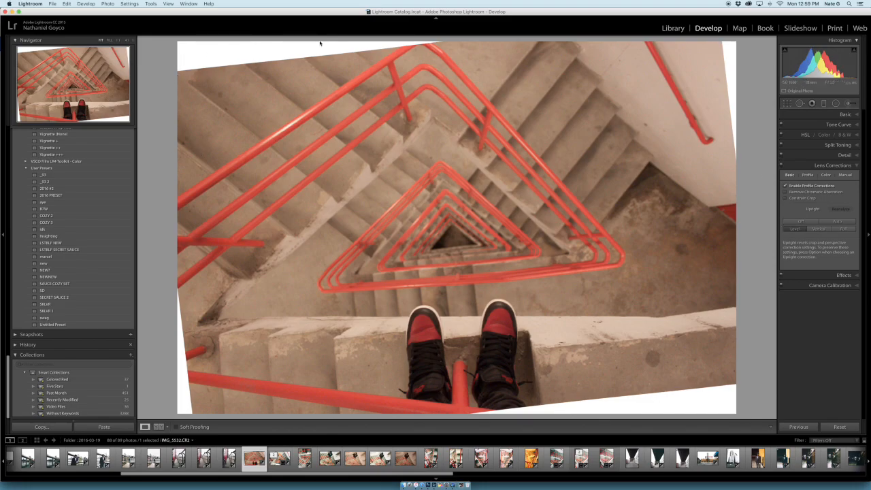
left_click(802, 222)
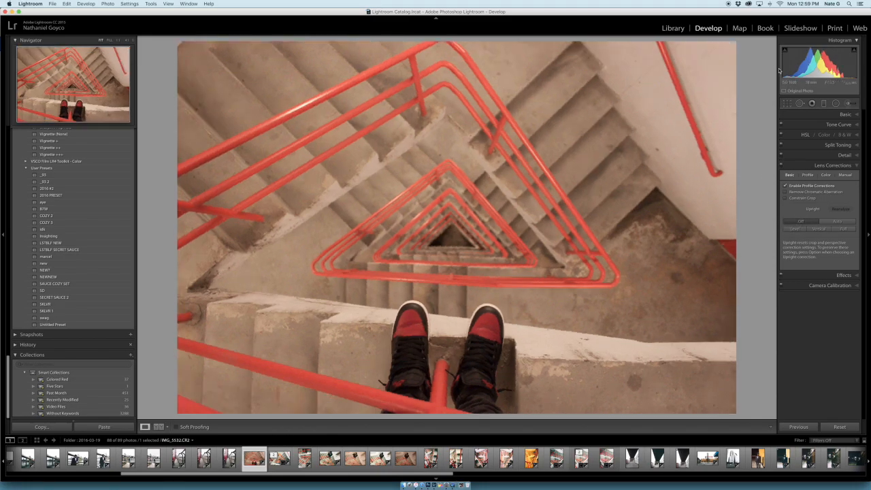
- Straighten the photo very slightly by hand with Crop & Straighten and apply the crop
left_click(787, 102)
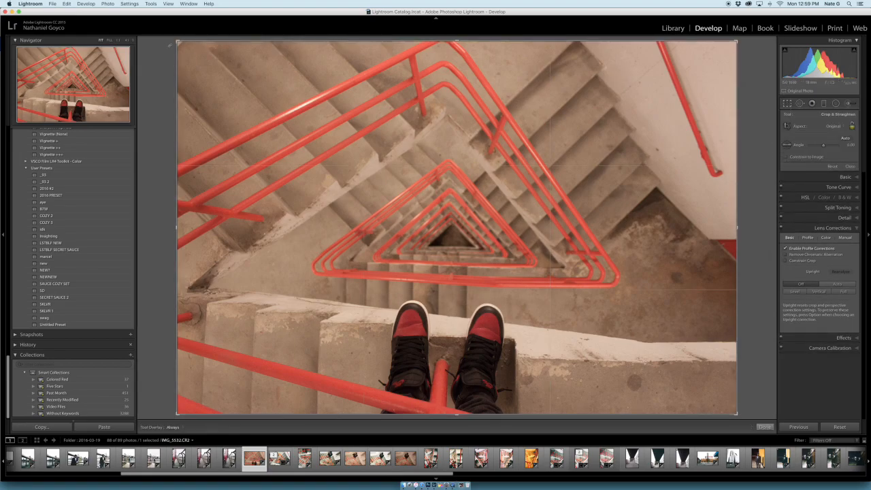
left_click_drag(354, 49, 362, 54)
left_click_drag(175, 38, 172, 39)
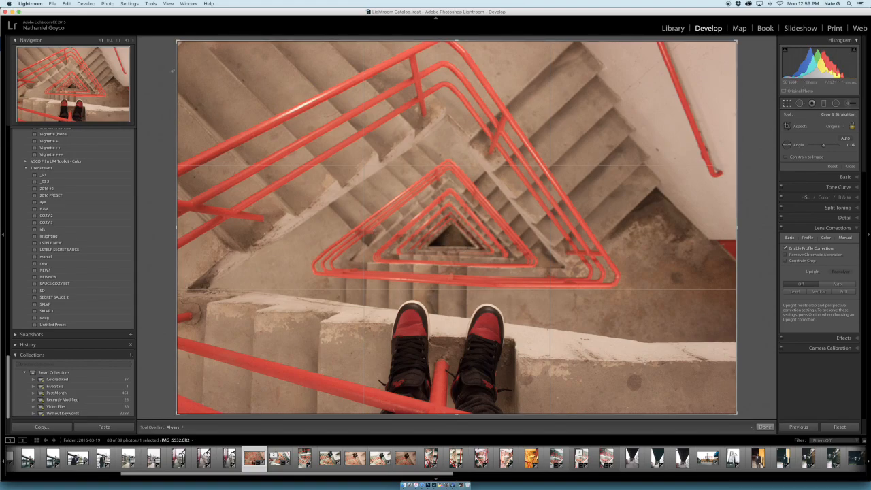
left_click_drag(171, 43, 171, 42)
key("Return")
- Turn on Remove Chromatic Aberration and check the edges around the shoes up close
left_click(786, 193)
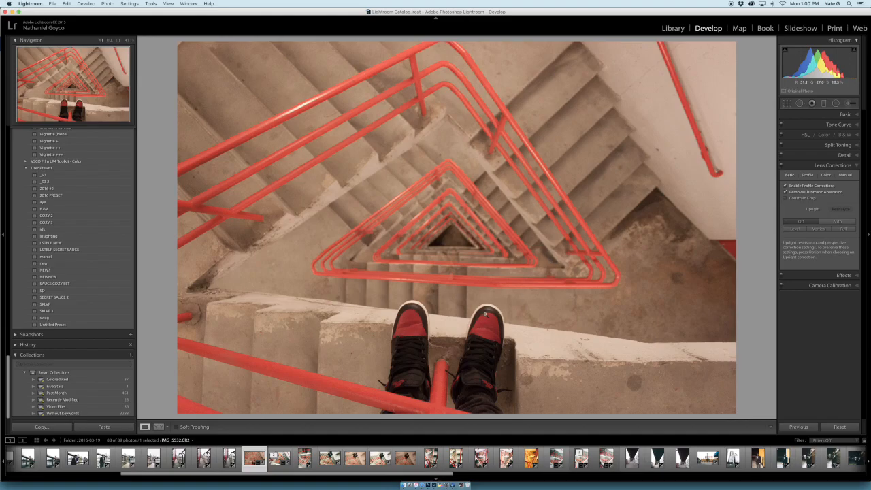
left_click(486, 310)
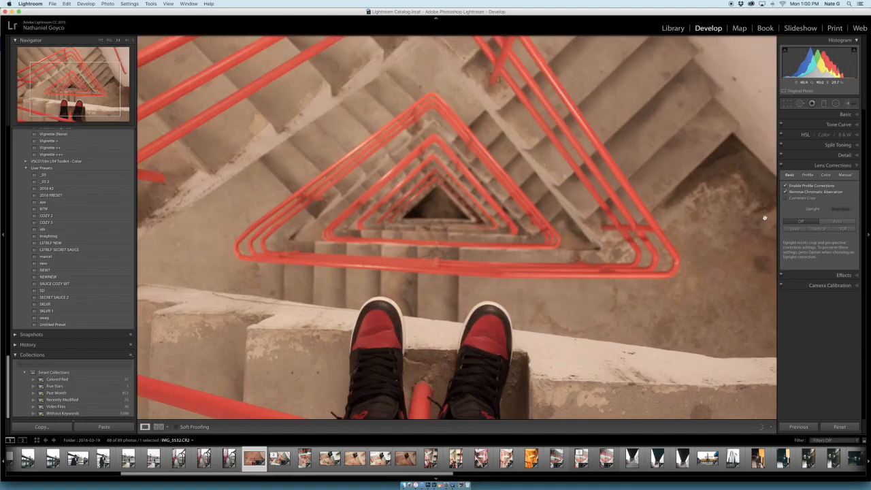
left_click(605, 206)
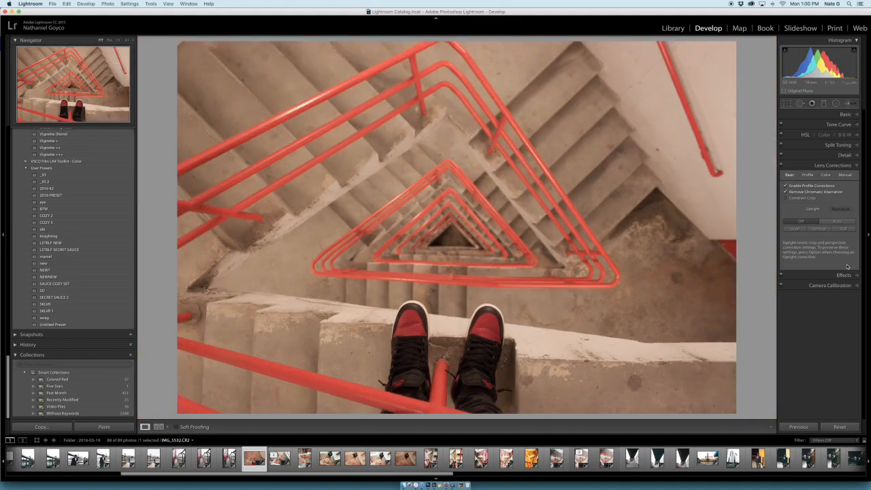
- Set the camera calibration profile to Camera Standard
left_click(834, 285)
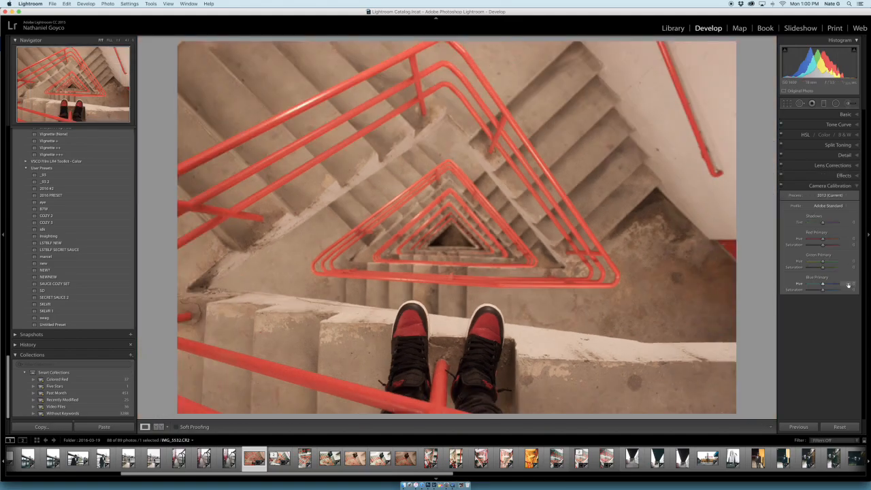
left_click(828, 207)
left_click(833, 229)
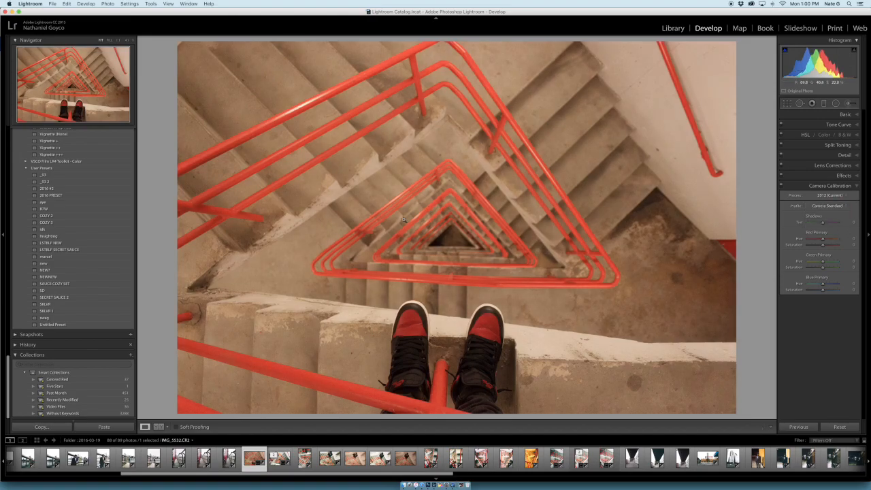
- Cool the white balance temperature to 3,202 and set the exposure to +0.50
left_click(844, 113)
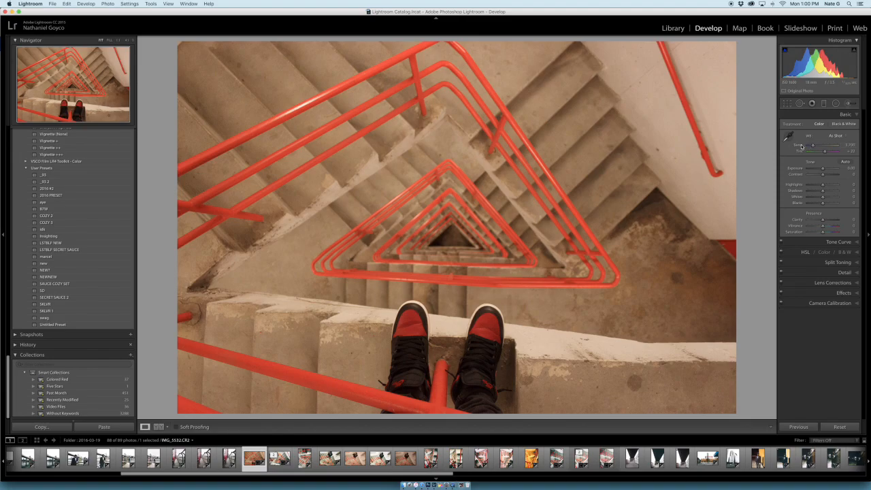
left_click(850, 145)
left_click_drag(851, 145, 843, 145)
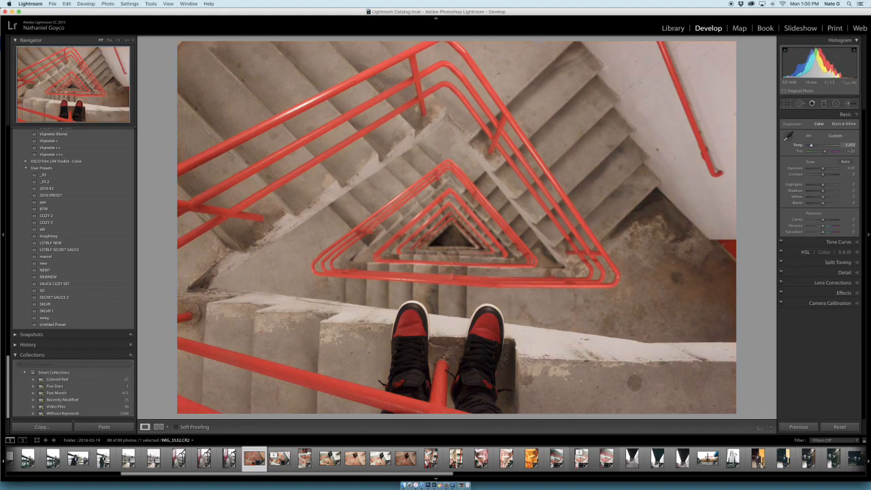
left_click(849, 168)
type("0.5")
key("Return")
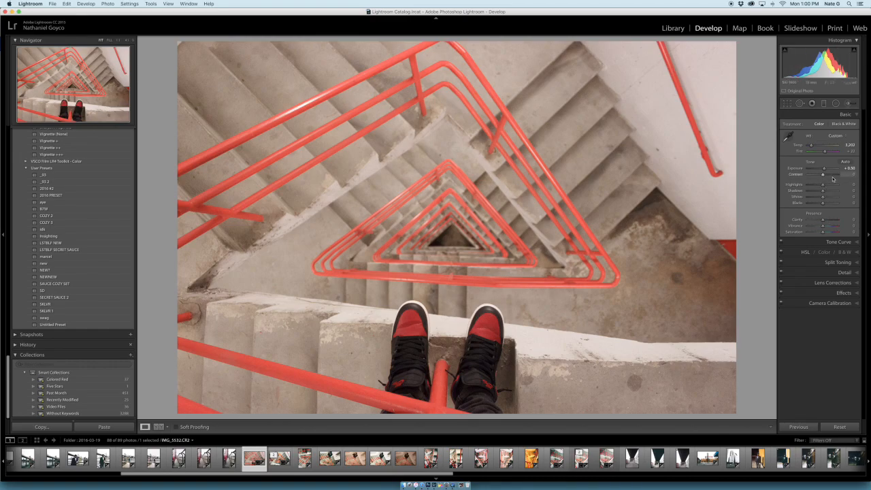
- Set the contrast to +30, shadows to -24, whites to +20 and blacks to -26
left_click_drag(839, 175, 845, 176)
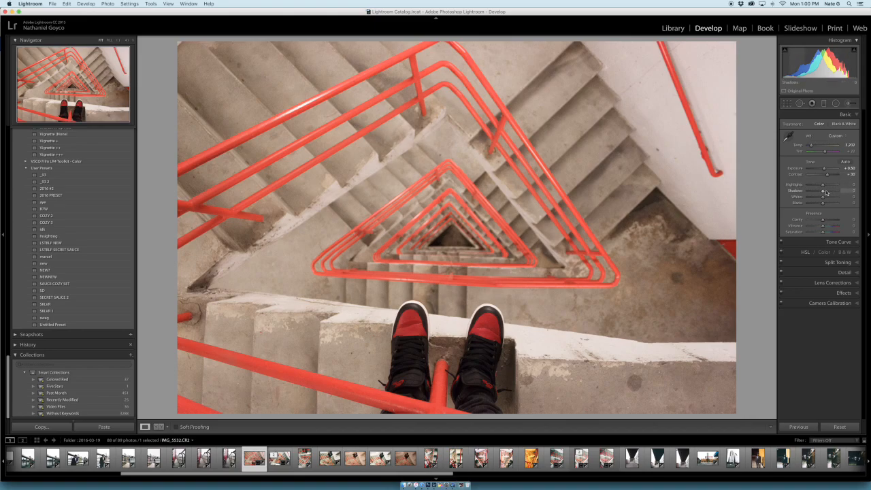
left_click_drag(822, 192, 819, 195)
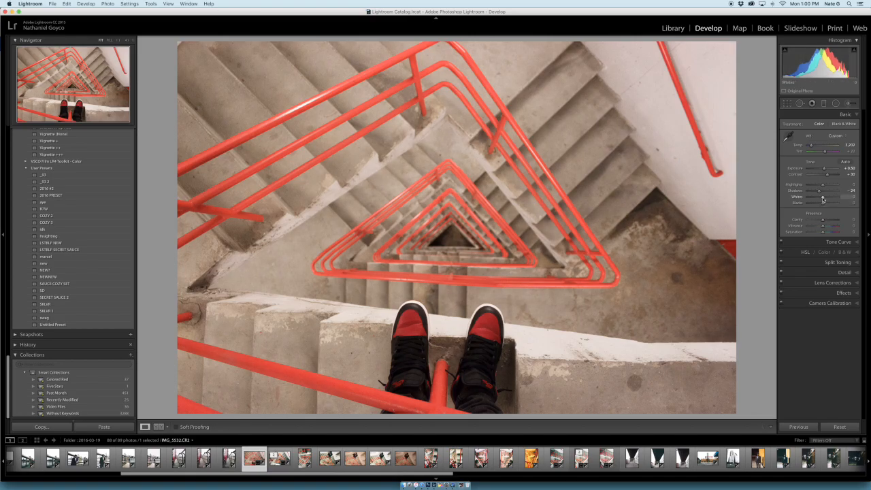
left_click_drag(822, 198, 827, 199)
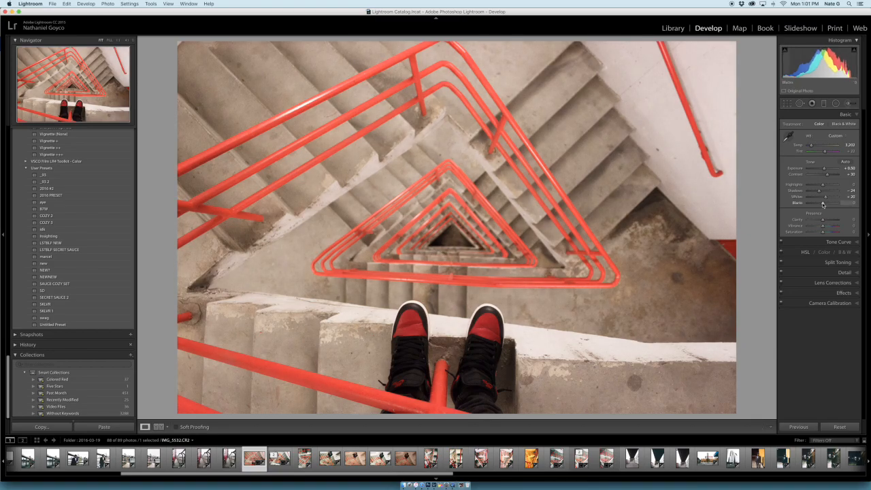
left_click_drag(822, 203, 818, 205)
- Set the photo's clarity to +20
left_click(846, 219)
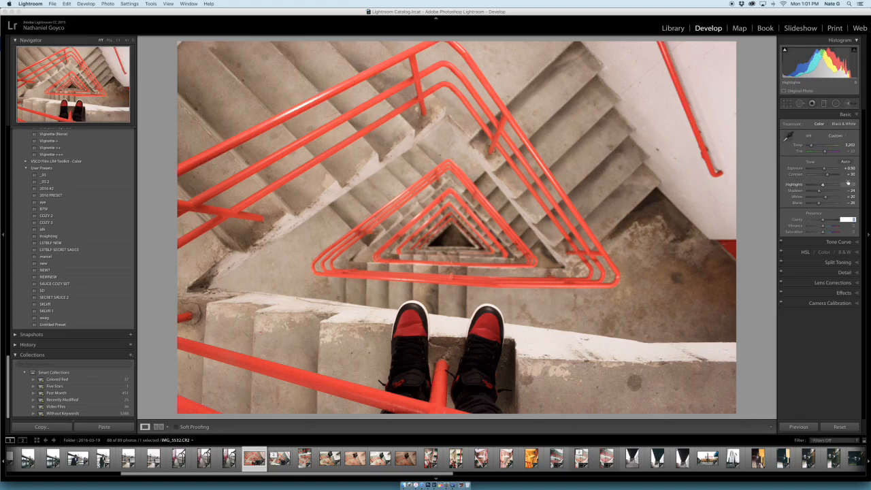
type("20")
key("Return")
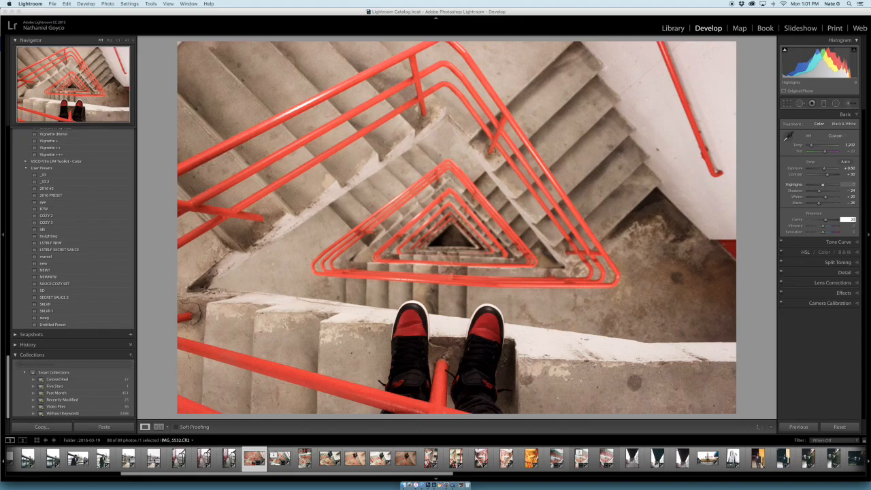
key("Return")
- Add shadow, midtone and highlight points to the RGB tone curve and raise its black point to fade the blacks
left_click(849, 242)
left_click(828, 196)
left_click(830, 176)
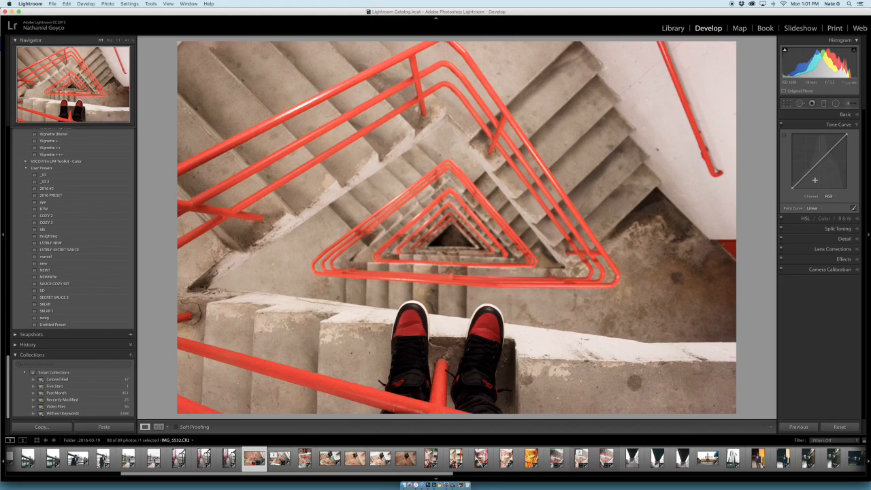
left_click(804, 177)
left_click(833, 147)
left_click(819, 160)
left_click_drag(792, 188, 792, 182)
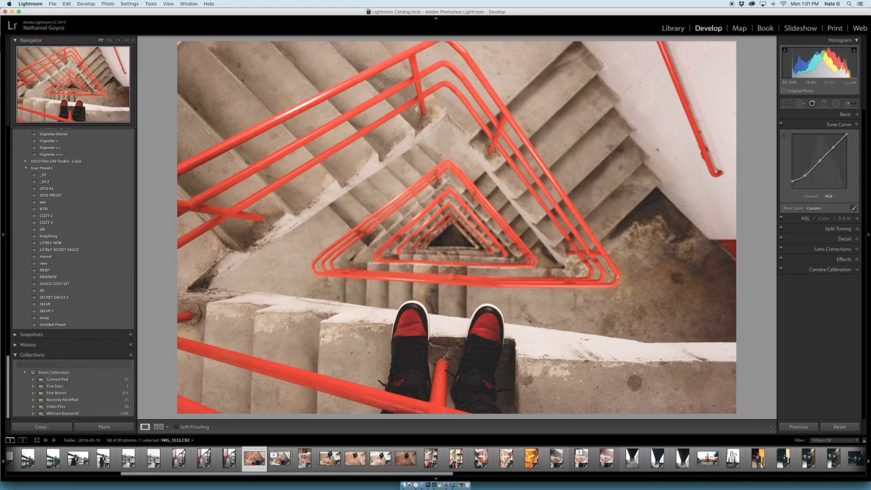
- Refine the dark end of the RGB curve by adding a point between the black and shadow points and slightly lowering the black point
left_click(504, 339)
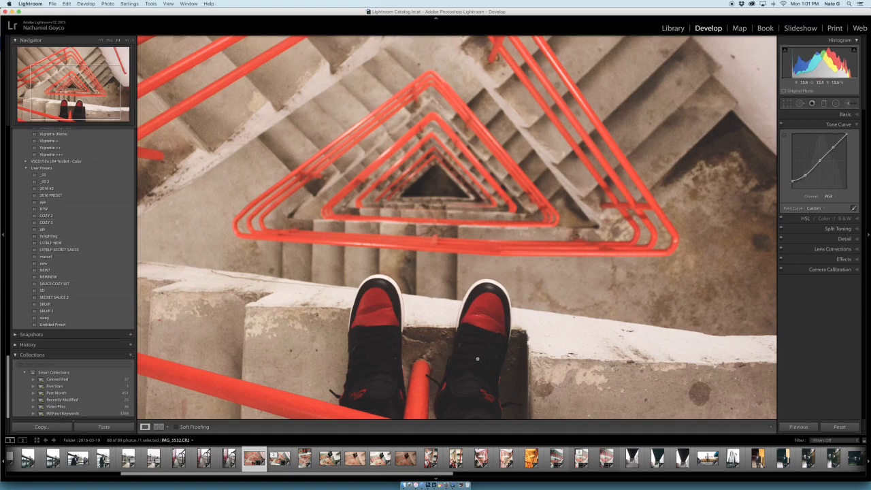
left_click(478, 358)
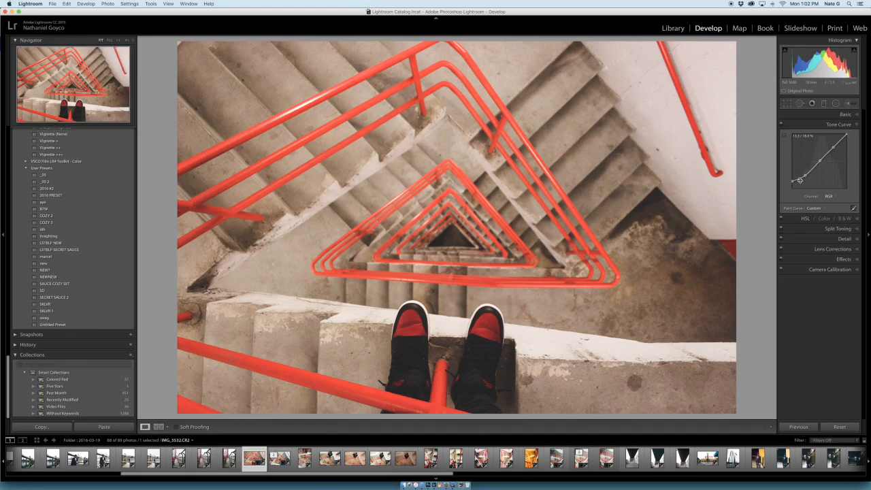
key("alt")
left_click_drag(799, 178, 798, 181)
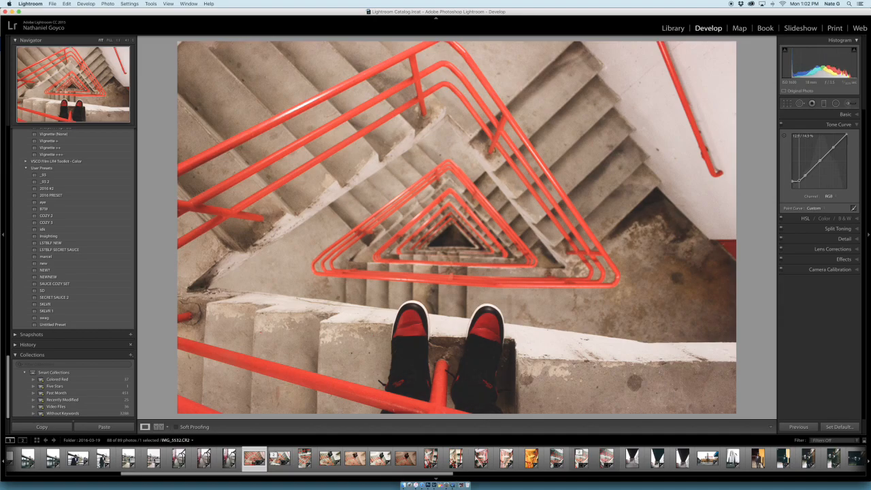
left_click_drag(792, 181, 792, 182)
key("alt")
left_click_drag(799, 180, 798, 180)
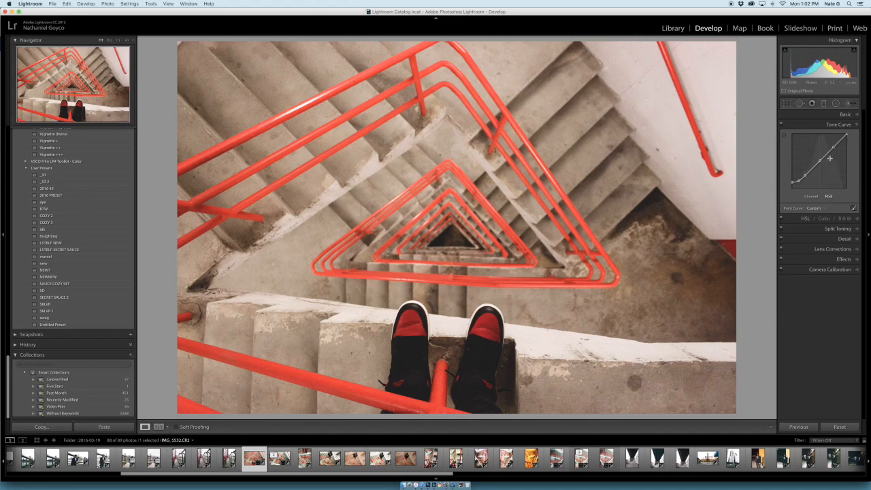
- Shape the Red channel curve into an S with three points, lowering the shadows and raising the highlights
left_click(831, 197)
left_click(831, 200)
left_click(818, 161)
left_click(833, 147)
left_click(805, 175, "alt")
left_click_drag(806, 175, 805, 179)
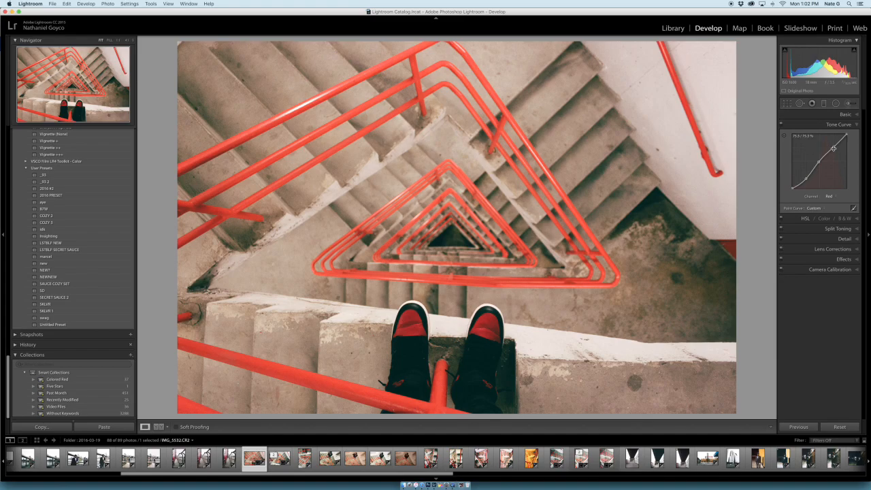
left_click_drag(833, 148, 833, 144)
- Shape the Green channel curve into an S by adding points, lowering the shadows and raising the highlights
left_click(828, 196)
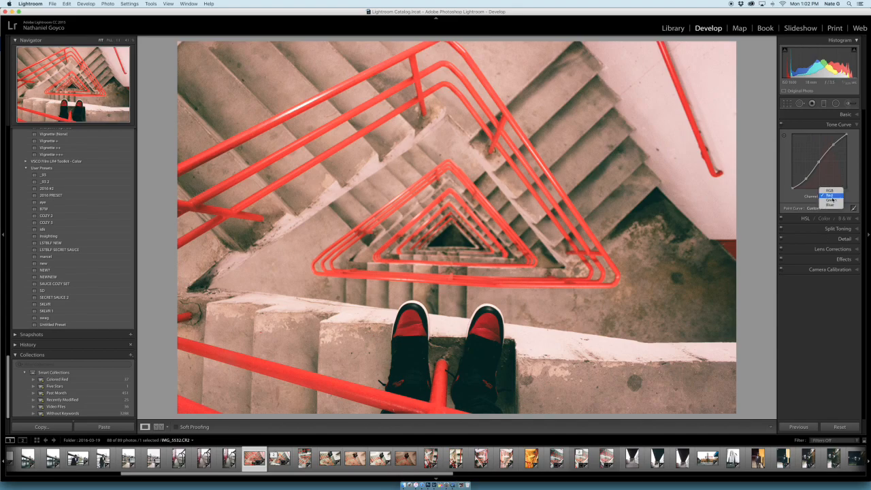
left_click(829, 200)
left_click(804, 176)
left_click(820, 160)
left_click(833, 147)
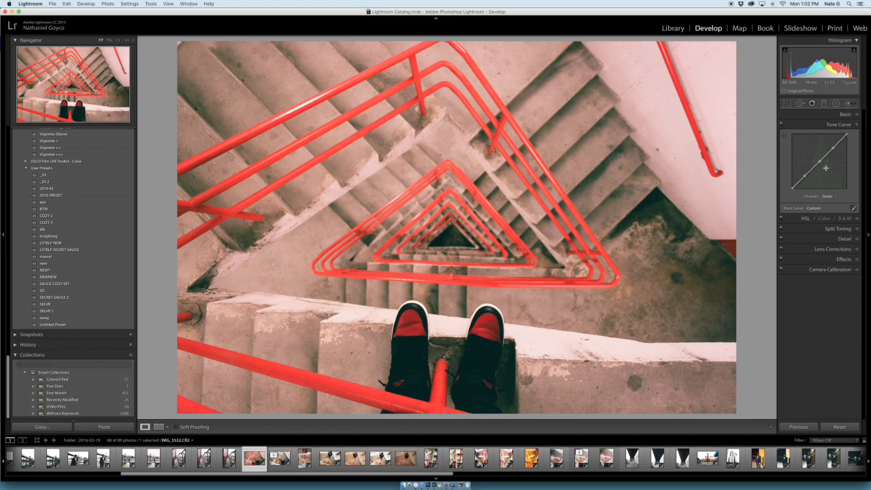
key("super+z")
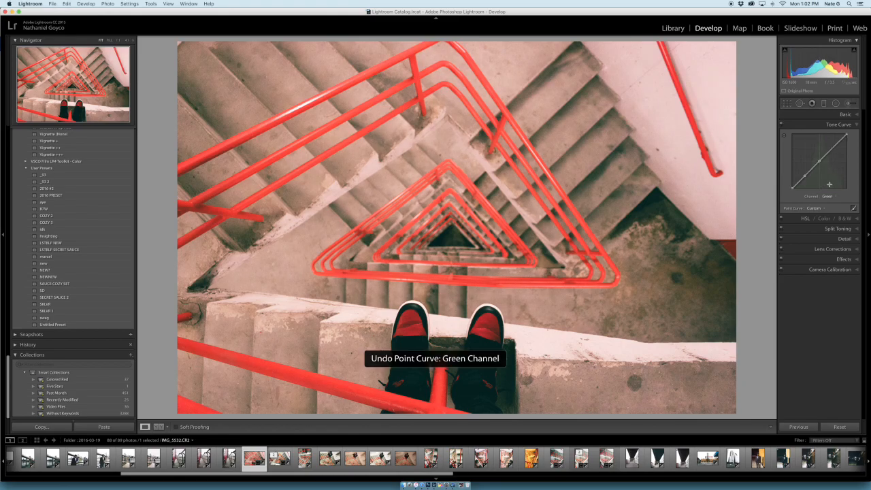
left_click_drag(804, 176, 805, 179)
left_click_drag(834, 145, 832, 145)
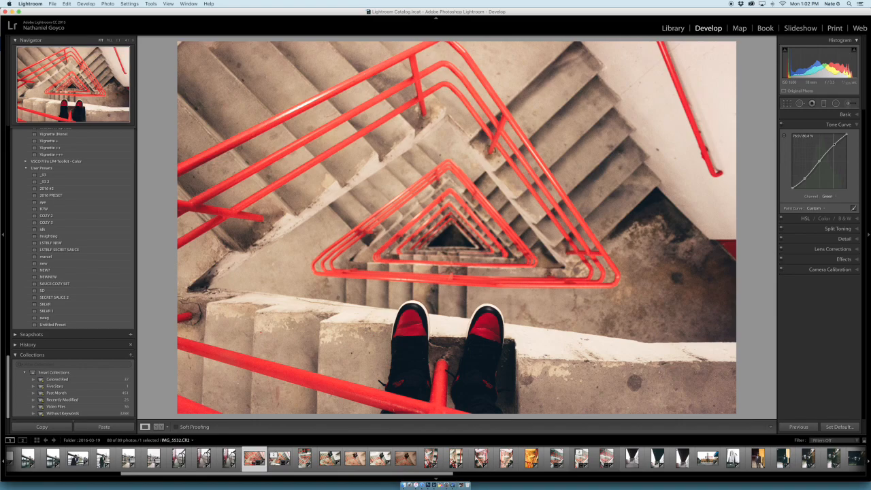
- Shape the Blue channel curve into an S by adding points, slightly lowering the shadows and raising the highlights
left_click(827, 196)
left_click(830, 202)
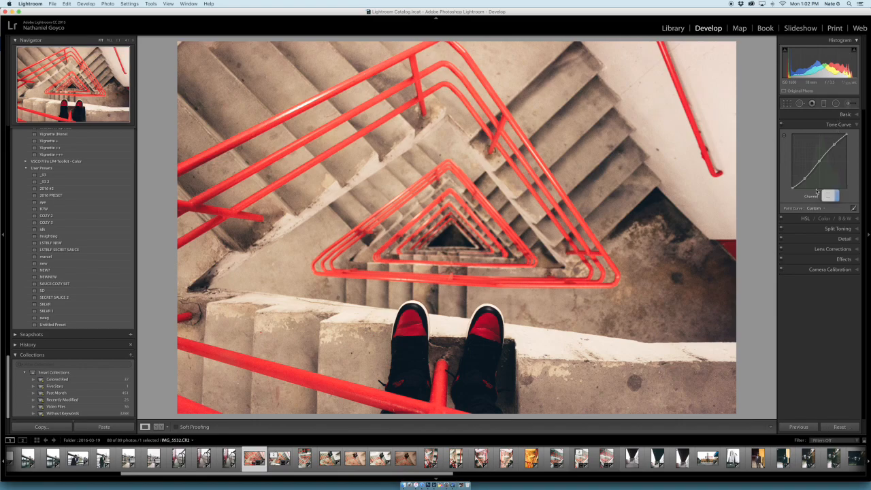
mouse_move(807, 175)
left_click_drag(807, 175, 805, 179)
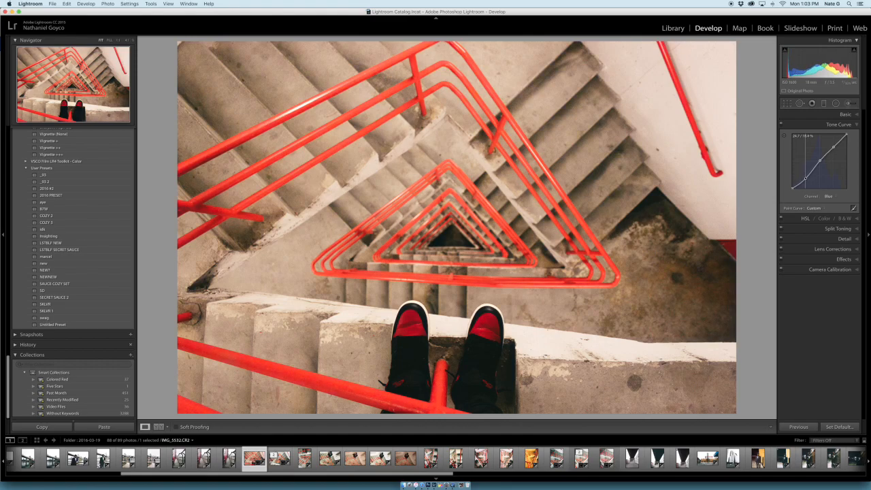
left_click_drag(833, 147, 834, 144)
- Cool the white balance temperature to about 3,002 and raise Shadows to +17 in the basic adjustments
left_click(856, 115)
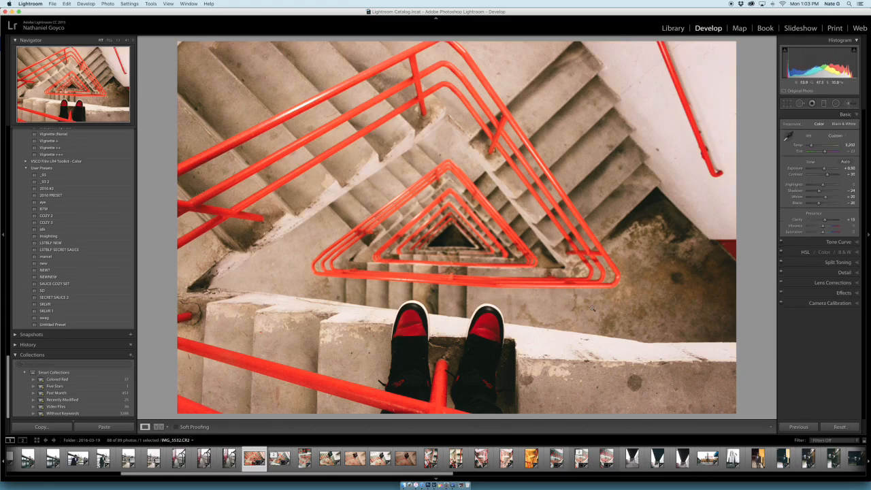
left_click_drag(849, 145, 846, 145)
left_click_drag(819, 192, 825, 193)
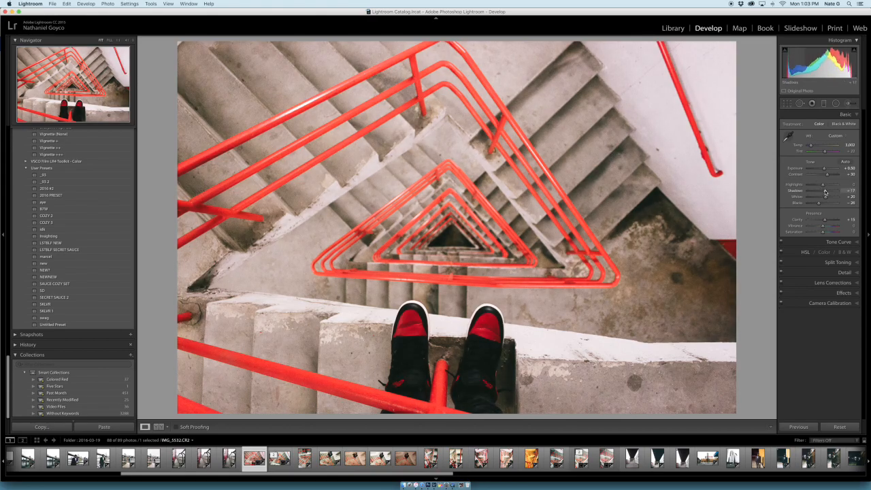
- Set the white balance tint to +13 and cool the temperature further to about 2,915
type("10")
key("Return")
key("Up")
key("Up")
key("Up")
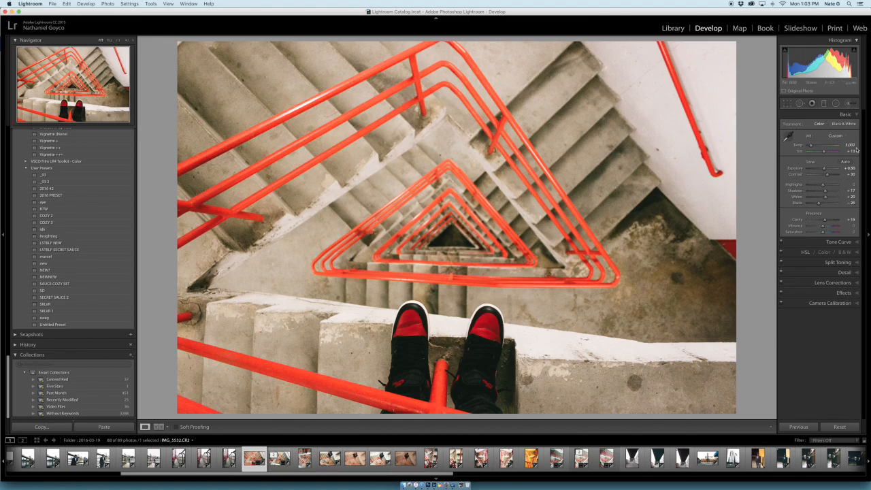
left_click_drag(849, 145, 843, 145)
- Compare the photo with its unedited version and reduce the Yellow saturation to -7
left_click(857, 253)
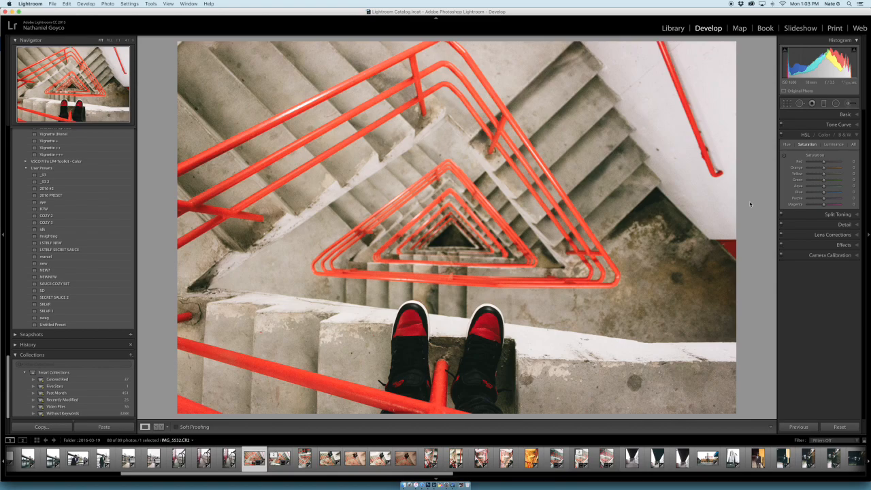
key("backslash")
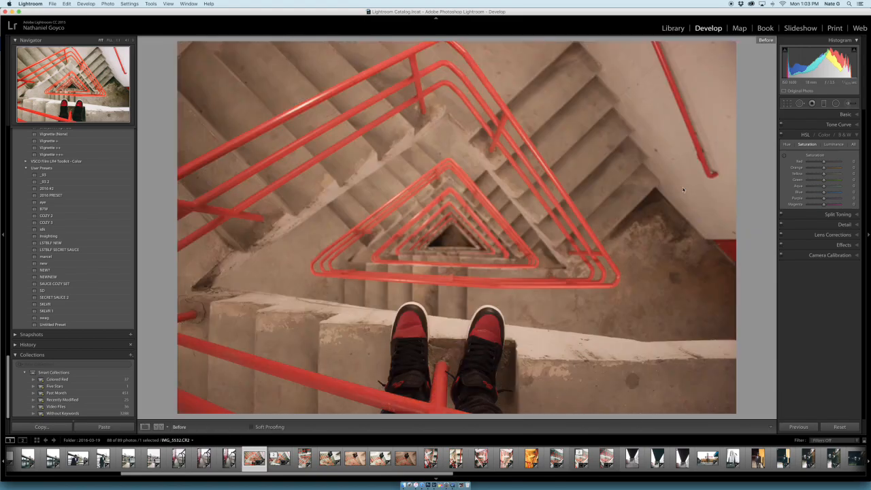
key("backslash")
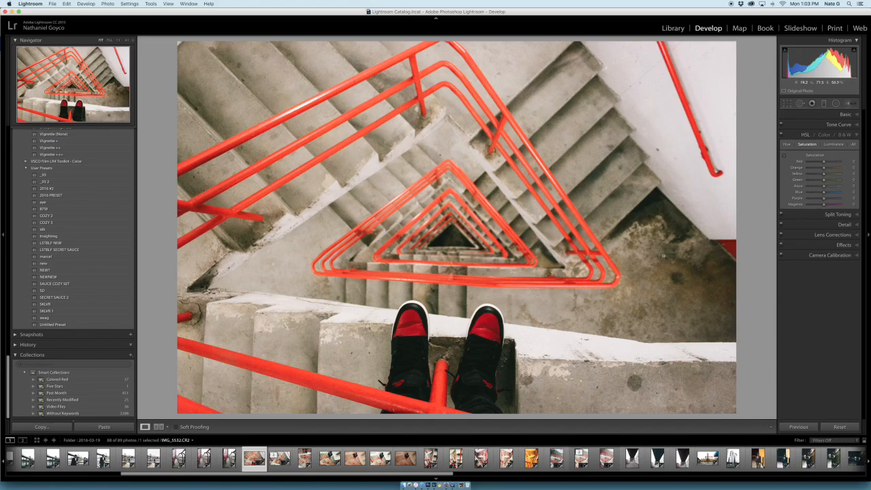
left_click_drag(823, 175, 822, 179)
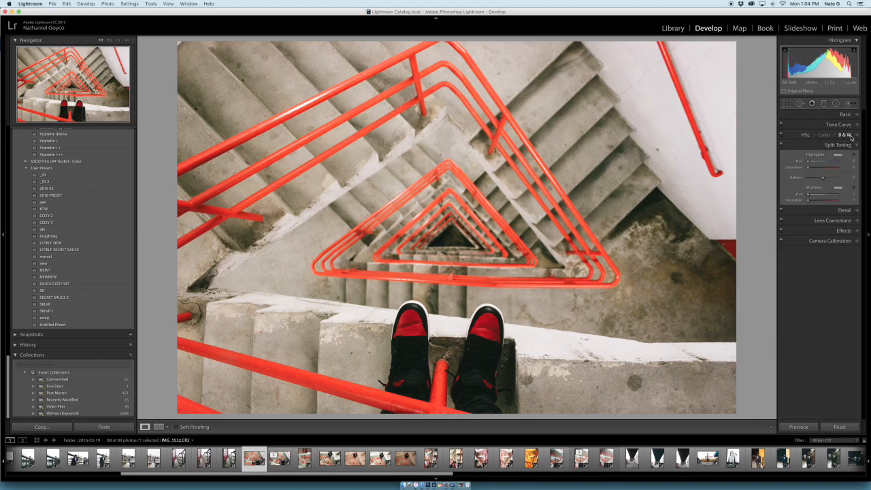
- Split-tone the photo with Highlights hue 52 and saturation 18, Shadows hue 224 and saturation 18, and Balance +37
left_click(846, 214)
key("alt")
left_click_drag(807, 162, 811, 163)
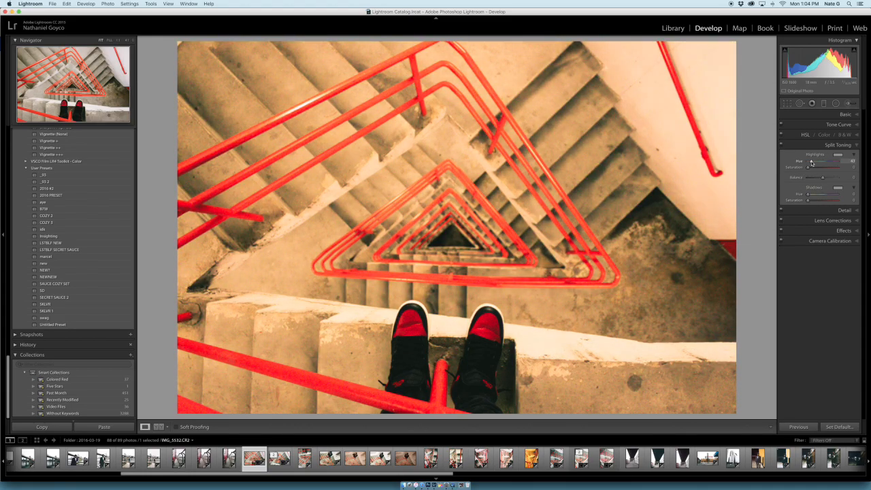
left_click_drag(811, 163, 813, 171)
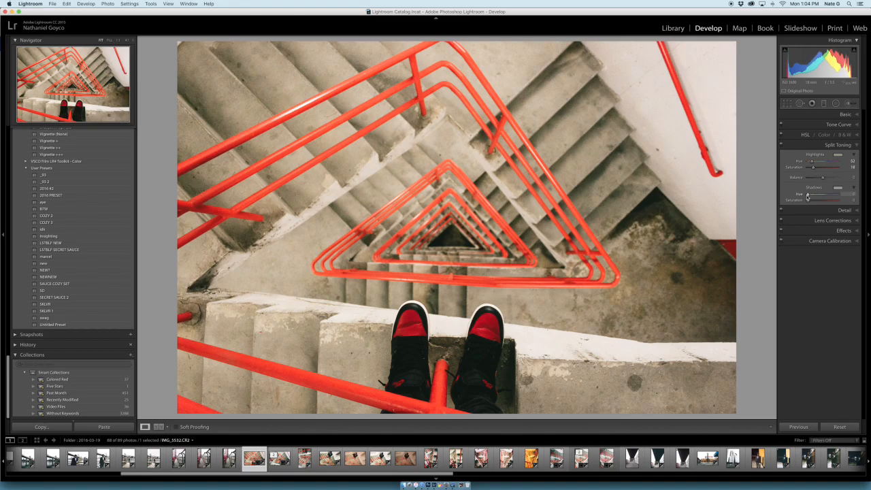
mouse_move(808, 196)
left_mouse_down()
mouse_move(827, 195)
mouse_move(815, 203)
left_mouse_up()
left_click_drag(822, 181, 828, 182)
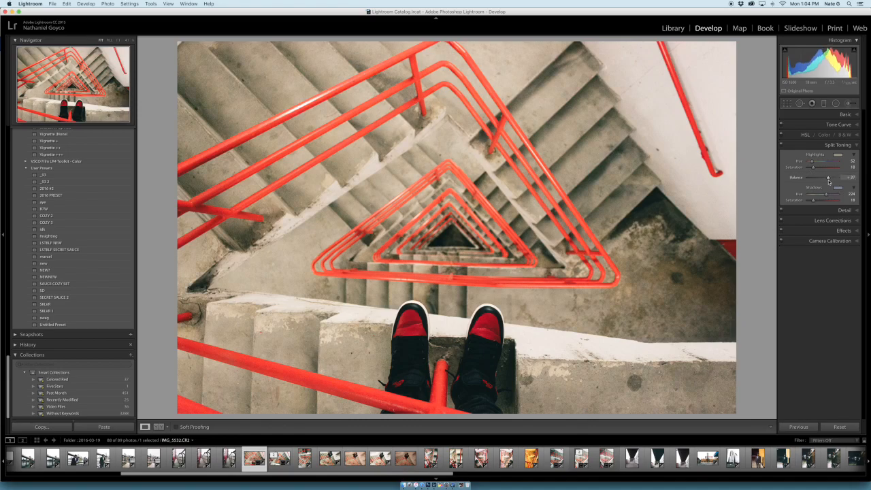
- Apply luminance noise reduction with Luminance 23 and Detail 69
left_click(843, 210)
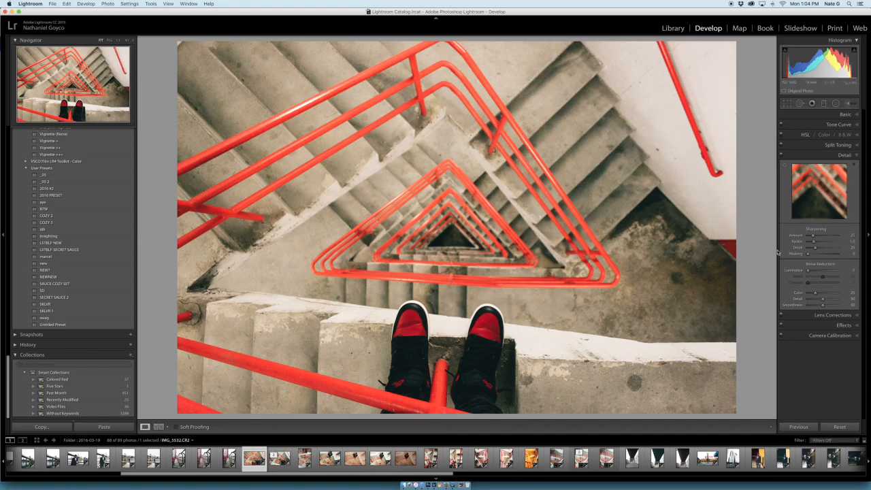
left_click_drag(808, 271, 815, 272)
left_click_drag(822, 277, 828, 278)
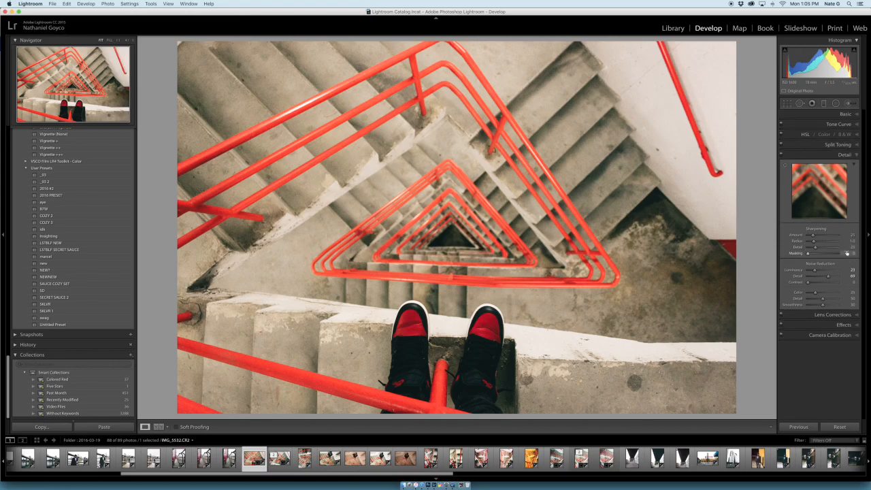
- Set the sharpening Masking to 30 and Detail to 44 while previewing the affected edges
key("alt")
key("alt")
left_click_drag(811, 253, 816, 253)
key("alt")
left_click_drag(848, 247, 850, 248)
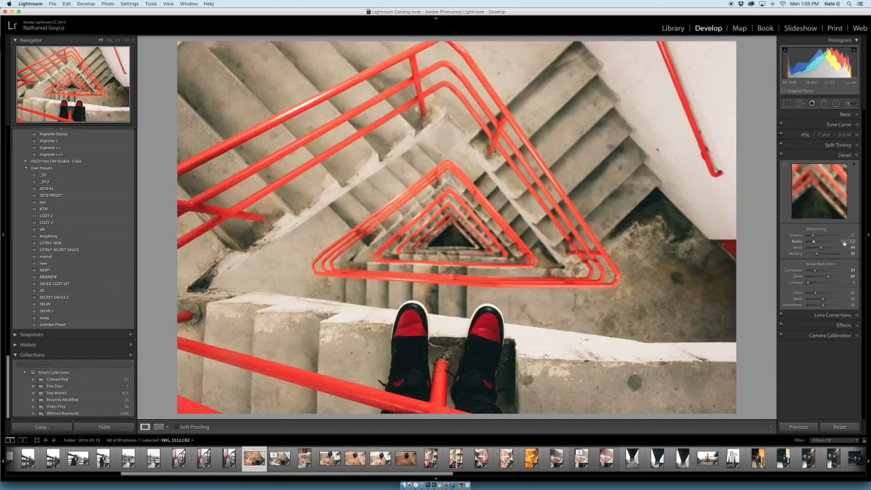
- Set the sharpening Radius to 1.4 and Amount to 80
left_click_drag(844, 242, 848, 242)
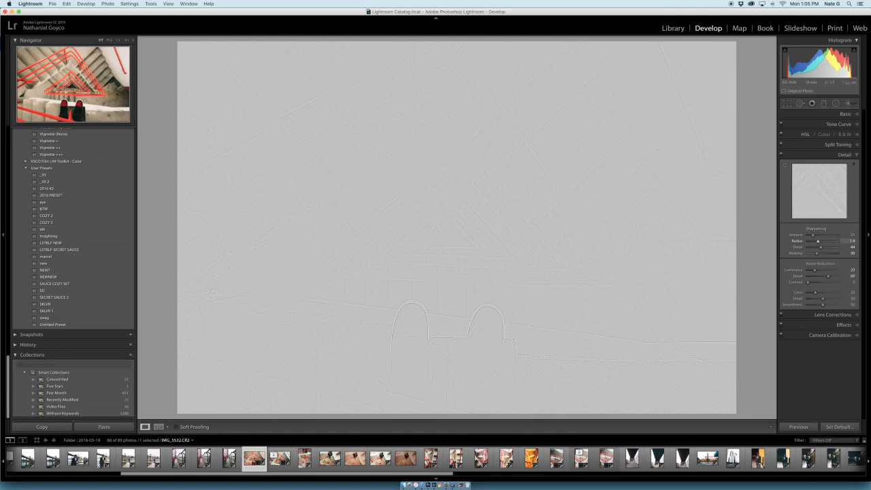
left_click_drag(851, 241, 849, 241)
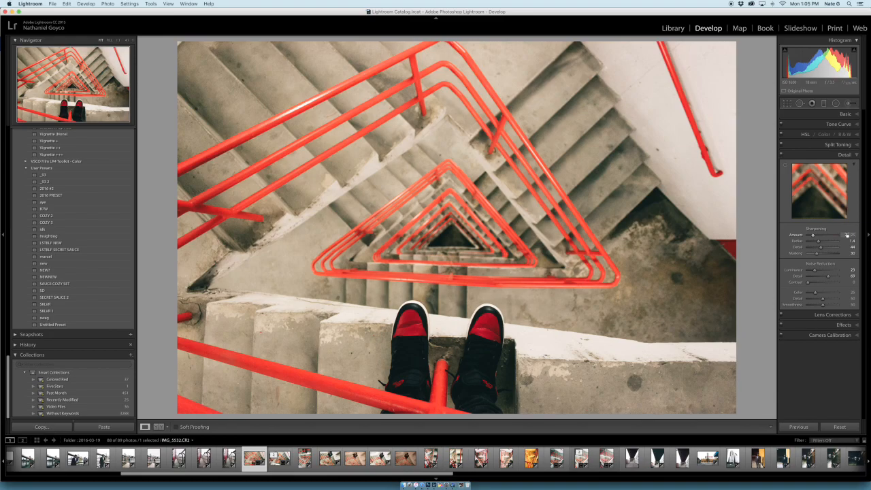
left_click(846, 235)
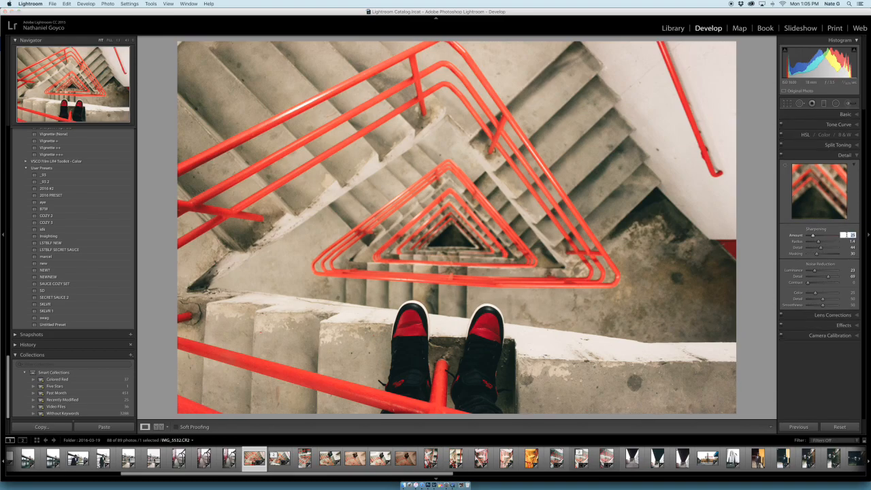
type("80")
key("Return")
- Add film grain to the photo with Amount 50 and Size 17
left_click(833, 314)
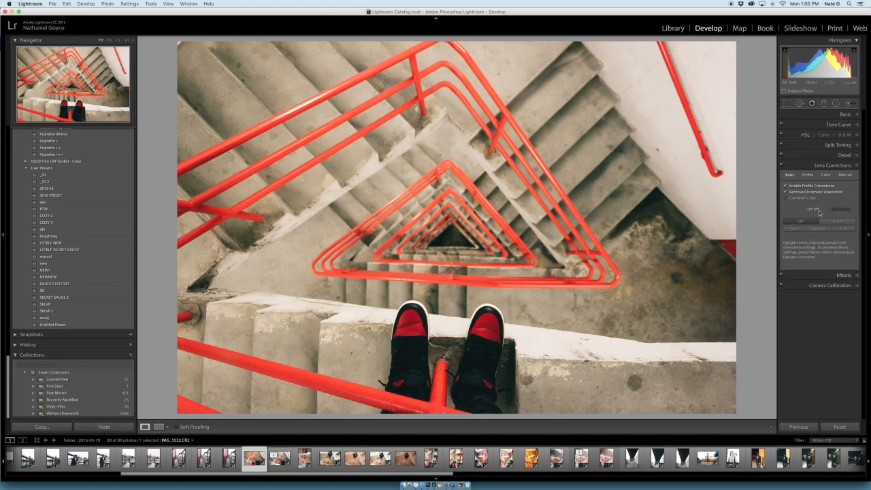
left_click(841, 275)
left_click_drag(816, 244, 828, 243)
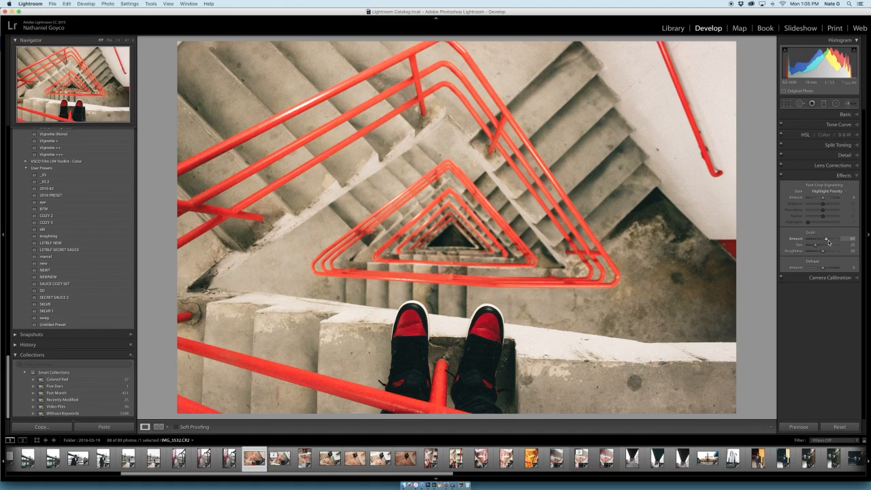
left_click_drag(815, 245, 809, 246)
left_click_drag(826, 239, 822, 240)
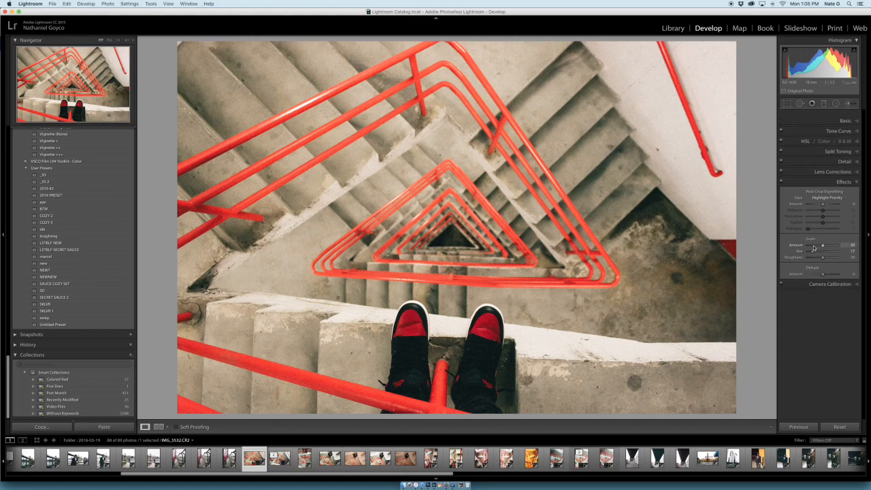
- Set Highlights to -34 and Shadows to +25, and cool the white balance temperature to 2,765
left_click(845, 114)
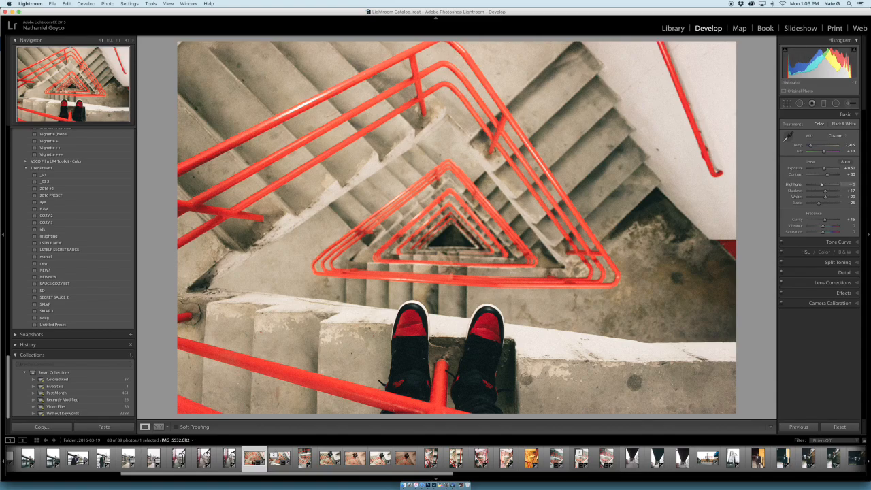
mouse_move(850, 184)
left_mouse_down()
mouse_move(836, 184)
mouse_move(855, 190)
left_mouse_up()
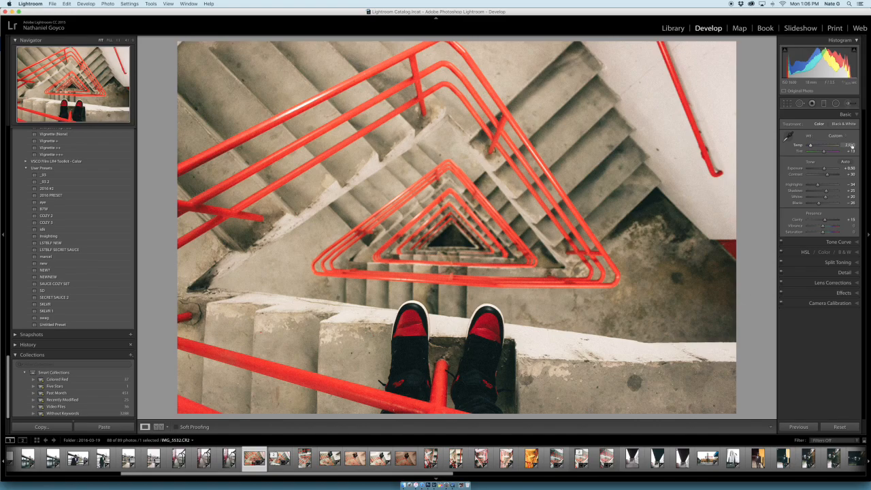
left_click_drag(850, 145, 846, 145)
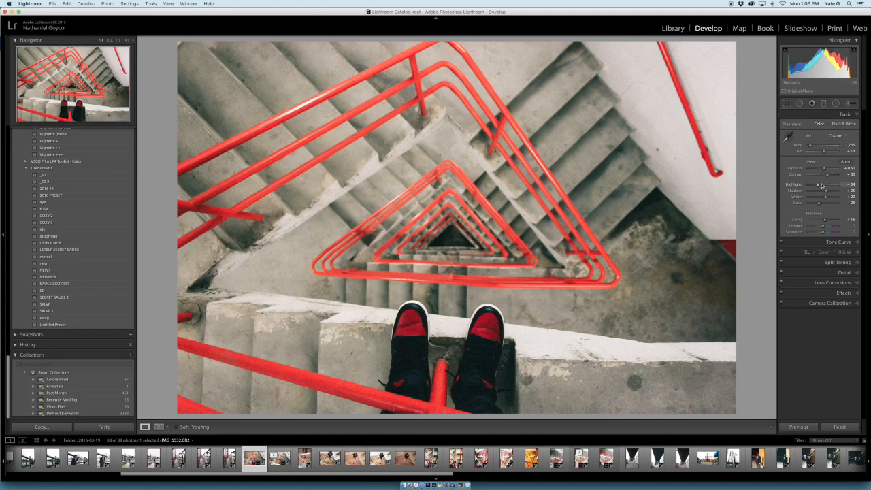
- Ease the Highlights reduction to -17 and raise Clarity to +22
left_click(821, 185)
left_click_drag(820, 185, 819, 185)
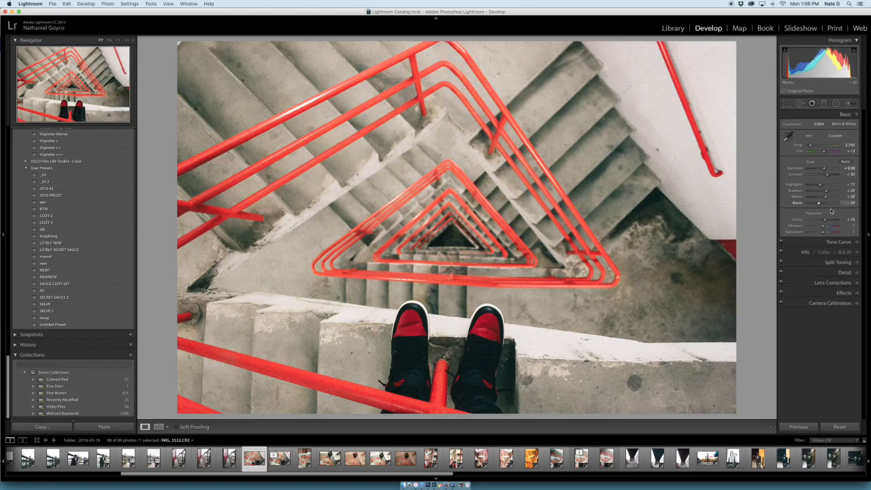
left_click_drag(849, 219, 852, 219)
- Raise the Red saturation to +30 and inspect the railing and shoes up close
left_click(853, 251)
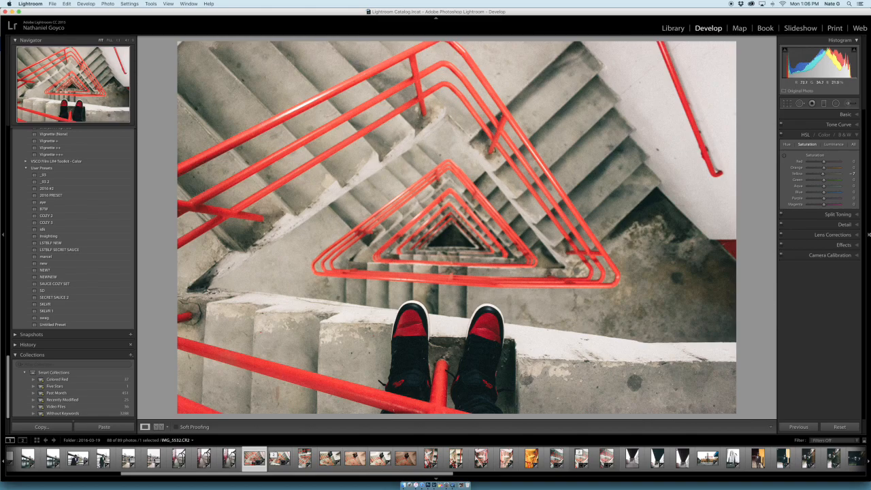
left_click_drag(824, 161, 830, 164)
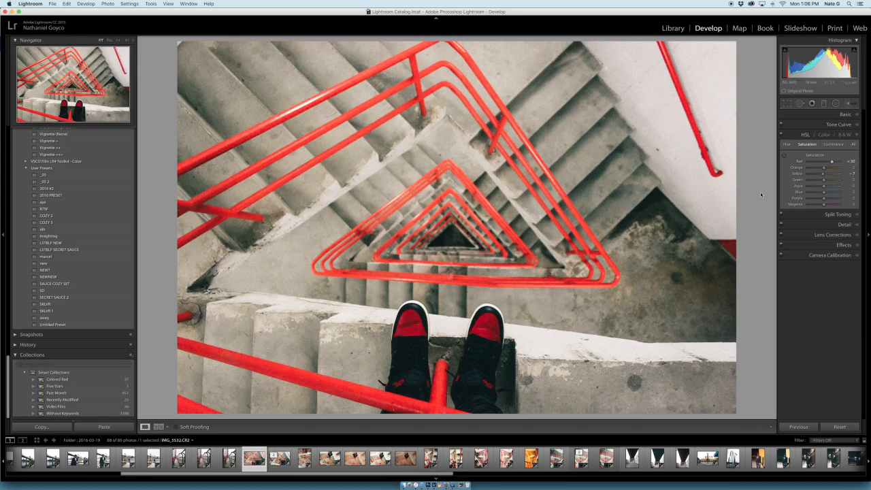
left_click(853, 255)
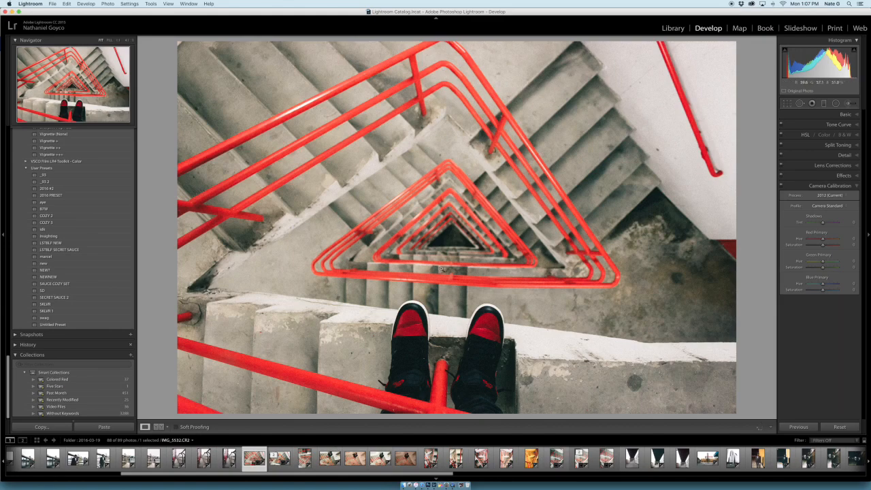
left_click(441, 269)
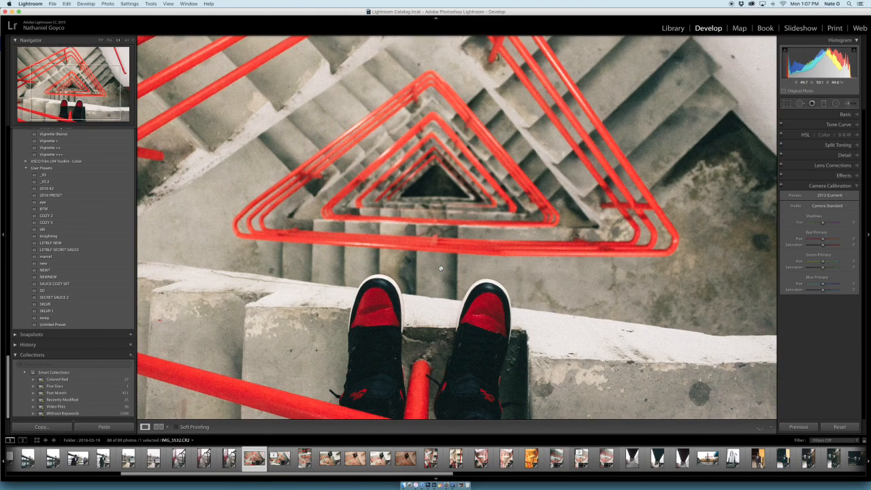
left_click(440, 269)
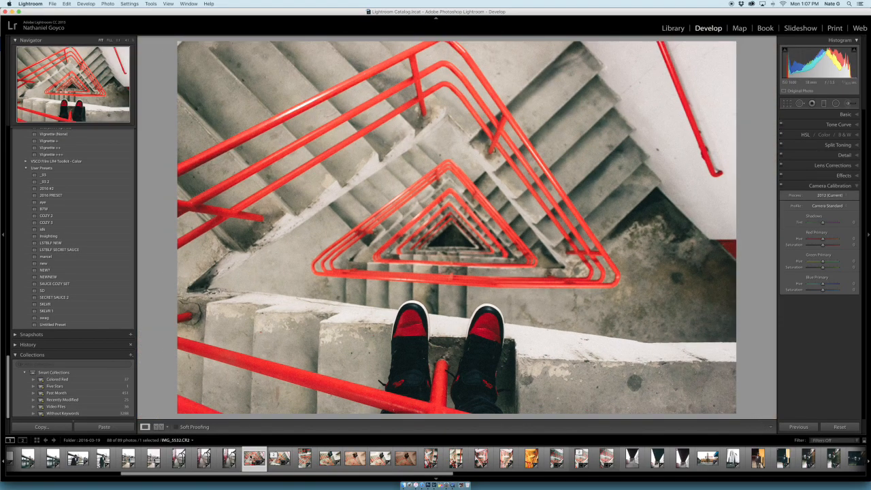
- Copy the finished photo's develop settings and paste them onto the portrait staircase photo IMG_5534.CR2
left_click(41, 426)
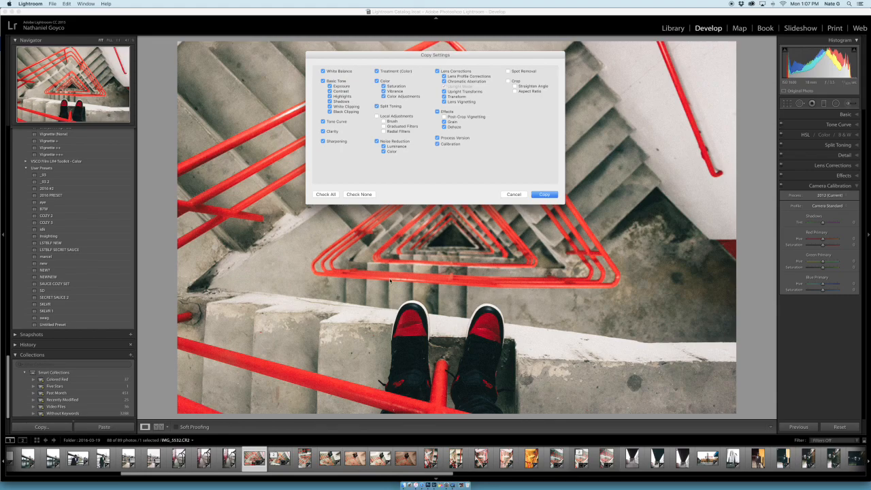
left_click(544, 193)
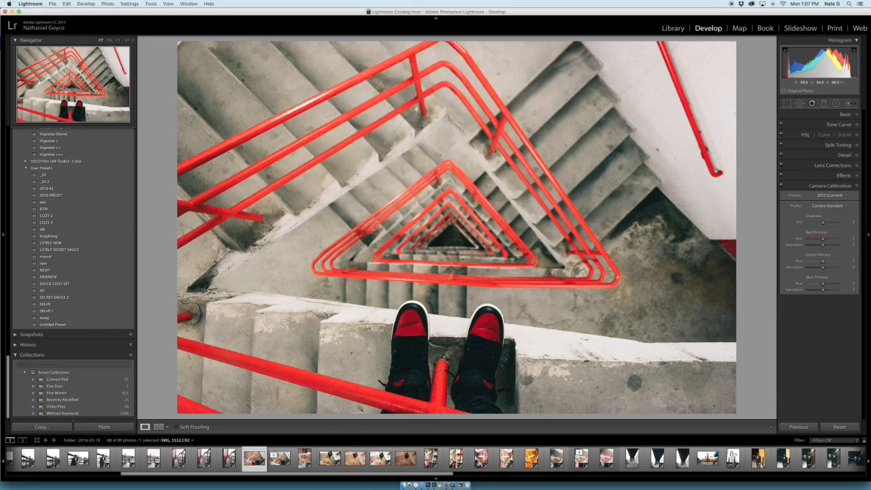
left_click(299, 458)
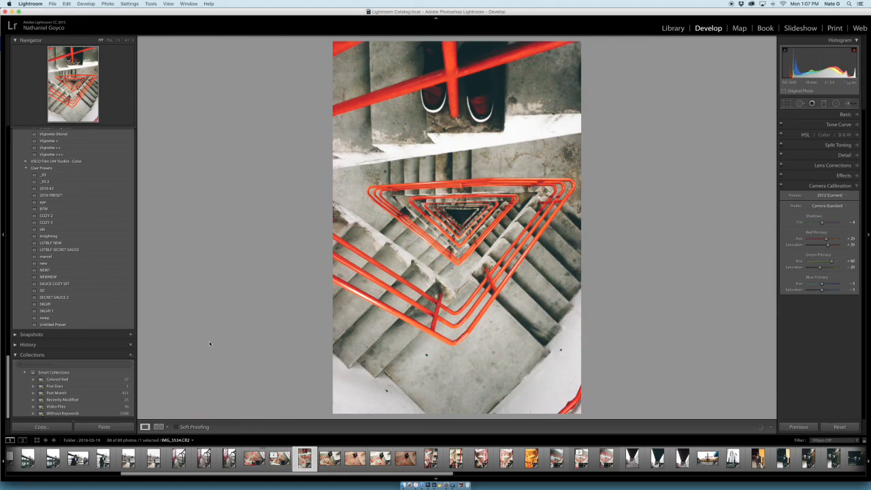
left_click(125, 427)
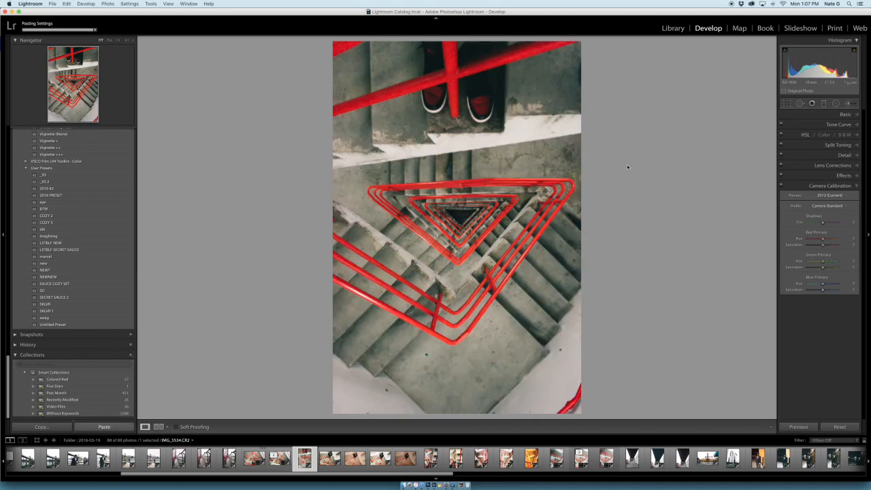
- Brighten the portrait staircase photo by raising its Exposure to about +1.0
left_click(845, 114)
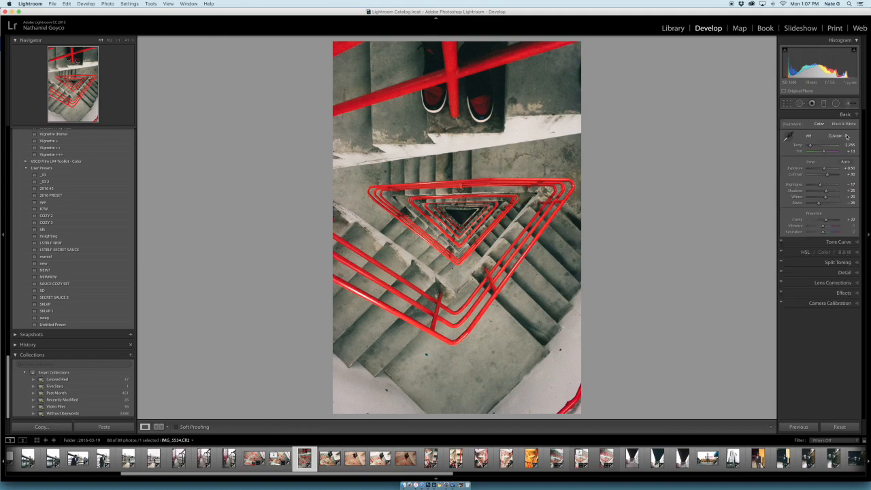
left_click(845, 162)
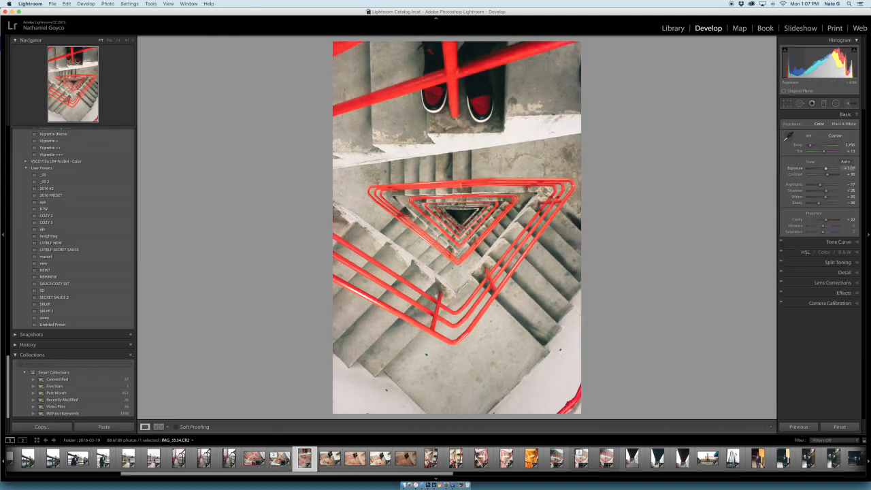
key("Left")
key("Left")
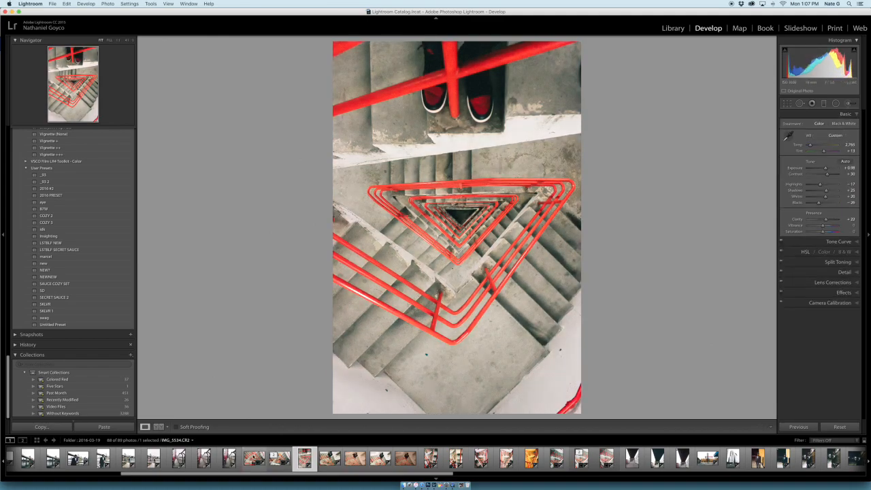
- Return to IMG_5532.CR2, warm its temperature to 2,811, and compare it with the unedited version
left_click_drag(809, 144, 809, 144)
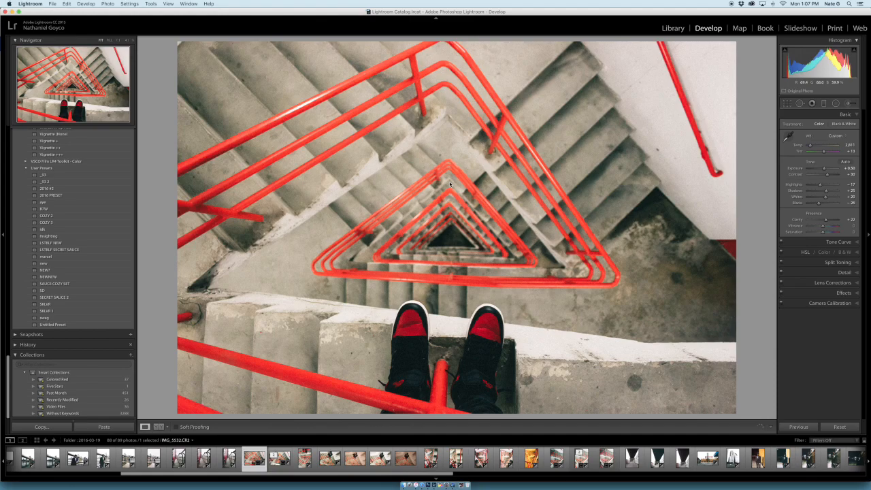
key("backslash")
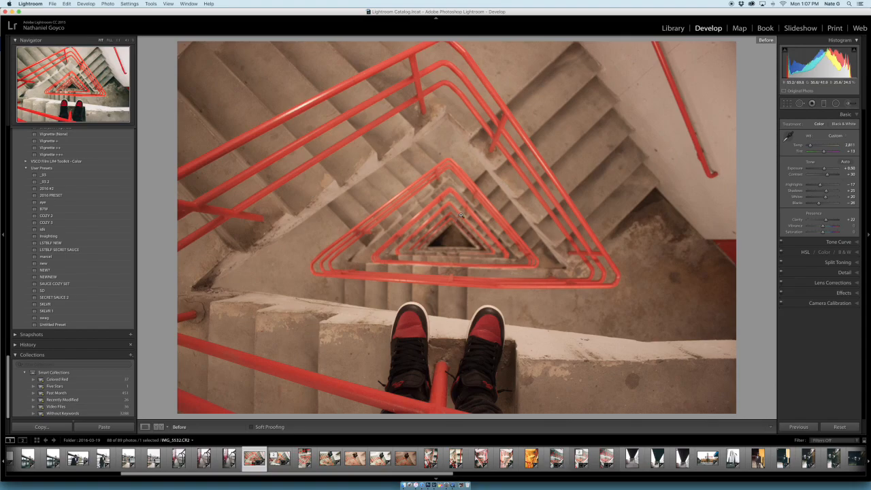
key("backslash")
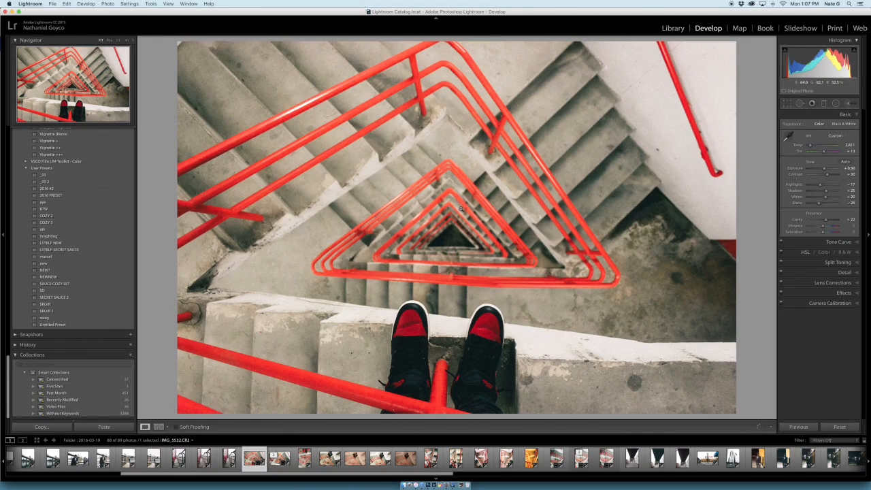